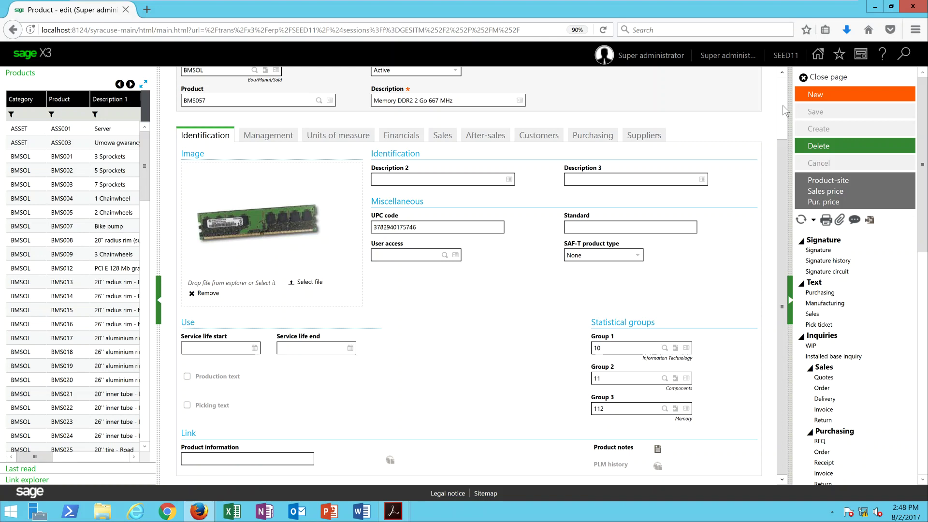
Step: Scroll up on BMS057's Identification tab to show statistical groups 10, 11 and 112
scroll(781, 104, "up", 3)
Step: Scroll the BMS057 product form, then close the product record
left_click_drag(783, 119, 776, 181)
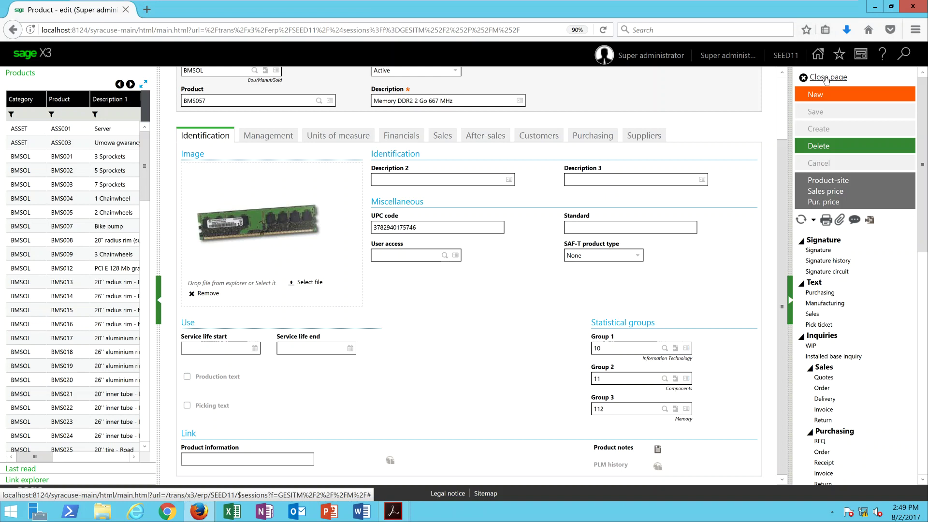
left_click(825, 78)
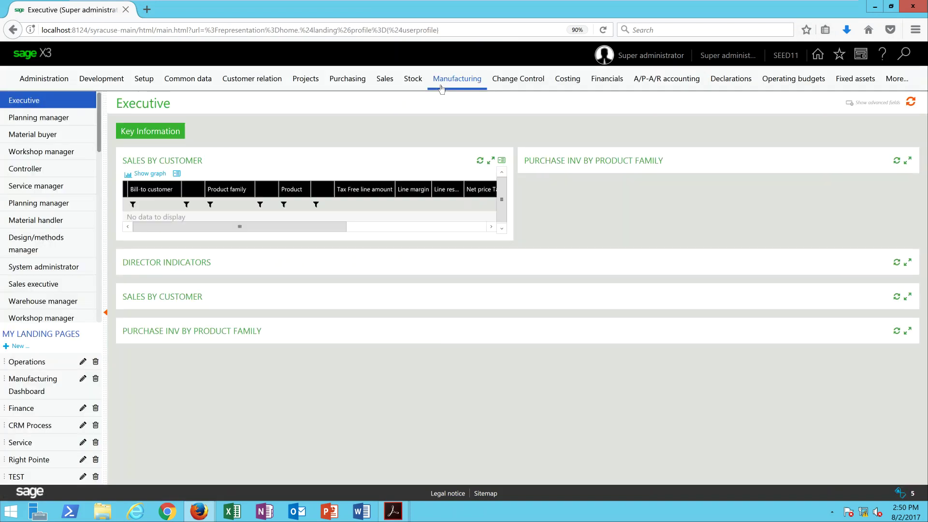
Step: Open Common data > Product tables > Product statistical groups and display Group 2 (table 21)
left_click(440, 85)
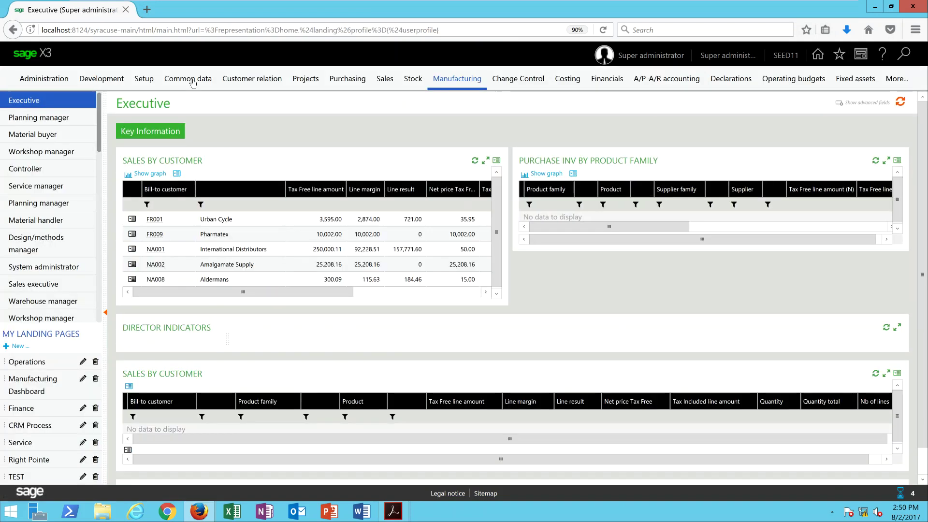
left_click(192, 85)
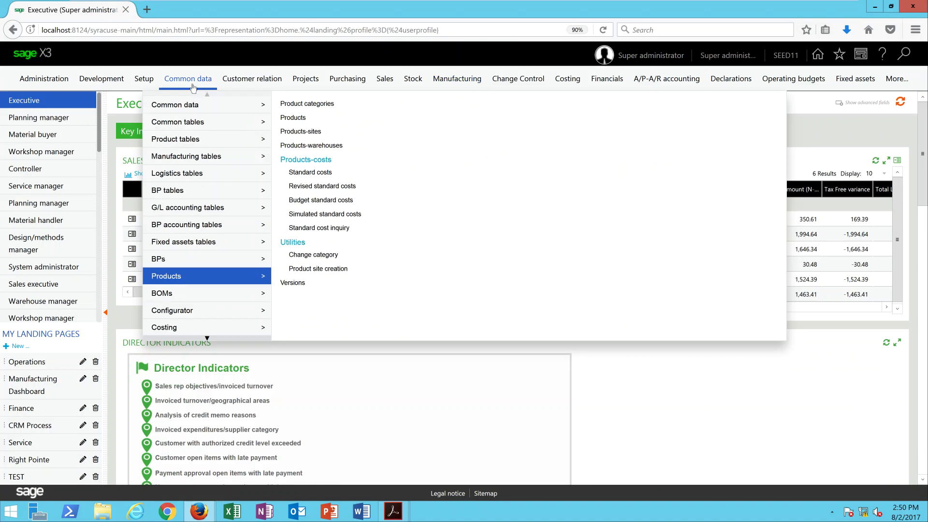
mouse_move(212, 141)
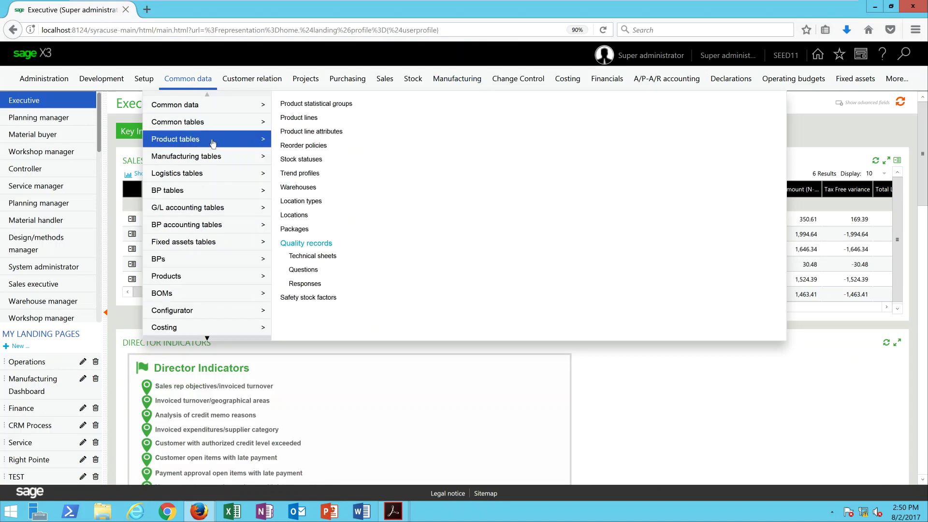
left_click(322, 106)
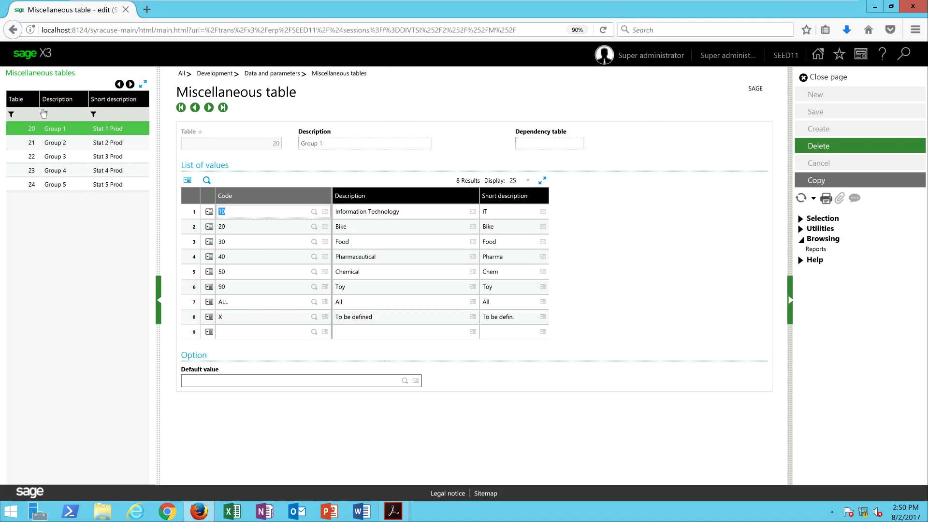
left_click(67, 144)
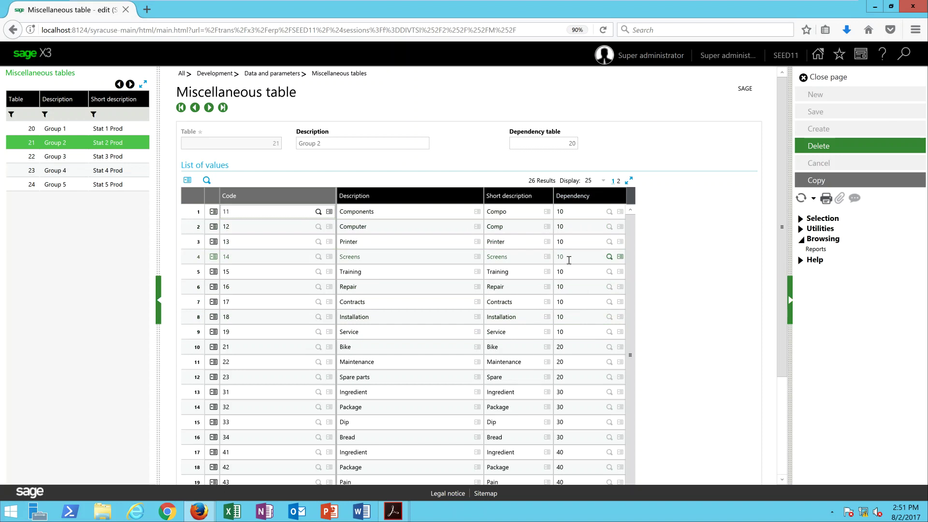
Step: Switch to Group 1 (table 20) to list its eight codes, 10 Information Technology to X
left_click(83, 130)
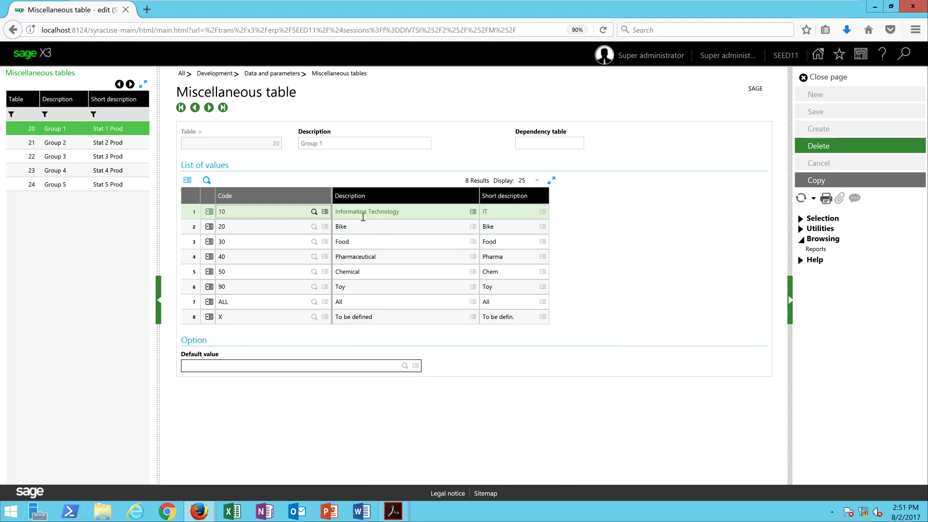
Step: Toggle between Group 2 and Group 1 lists to compare codes, then close the page
left_click(115, 143)
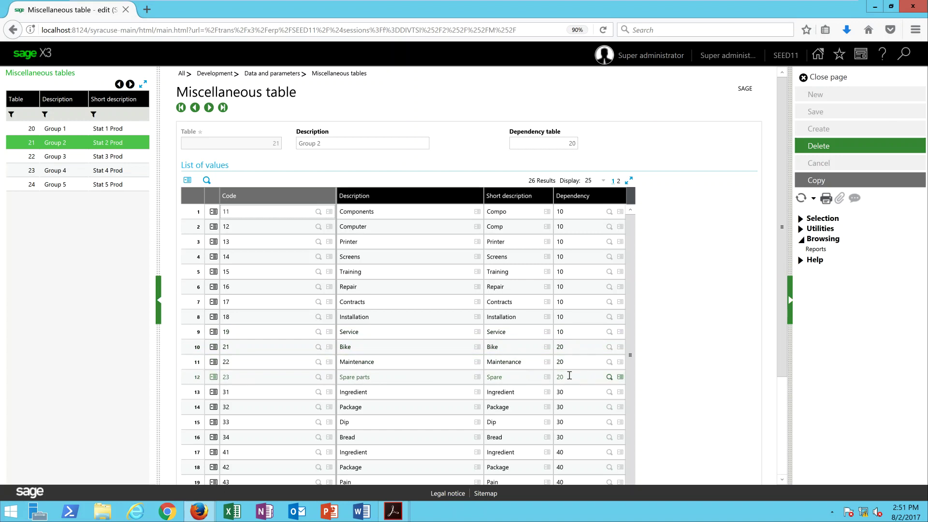
left_click(34, 129)
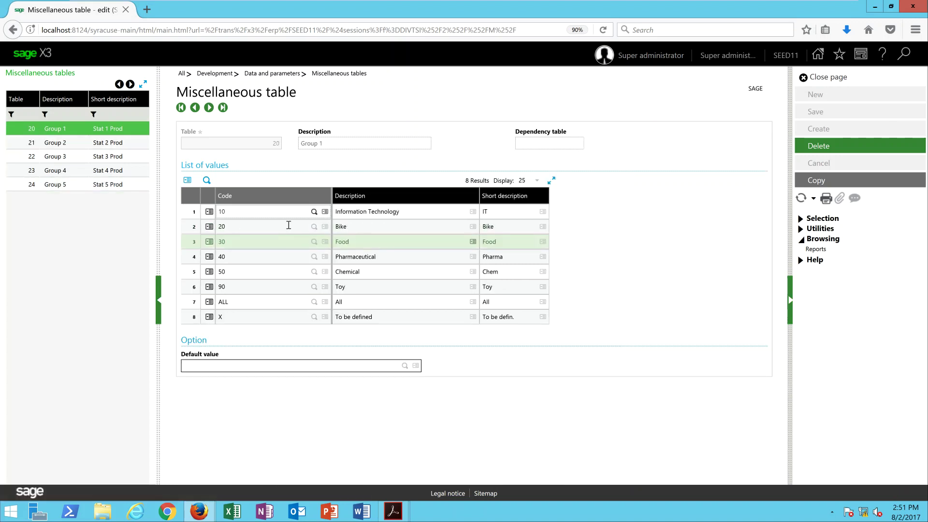
left_click(105, 144)
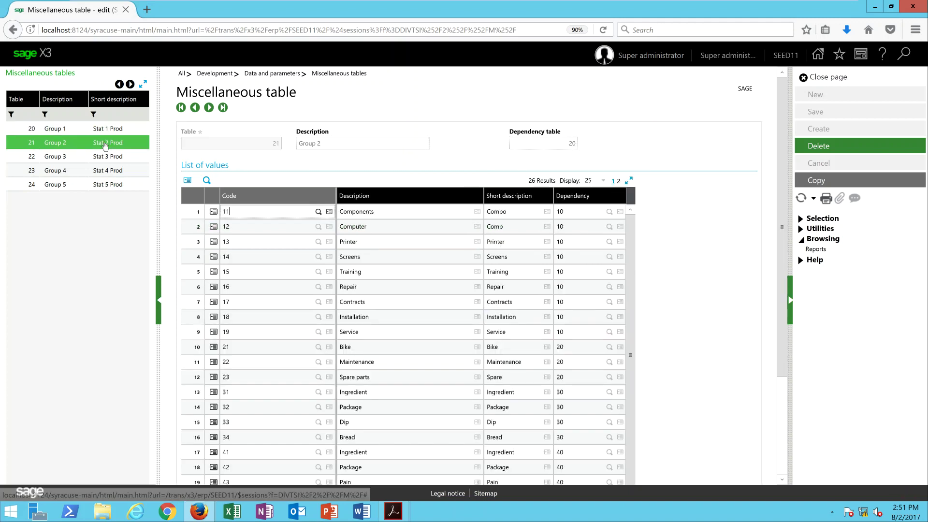
left_click(827, 78)
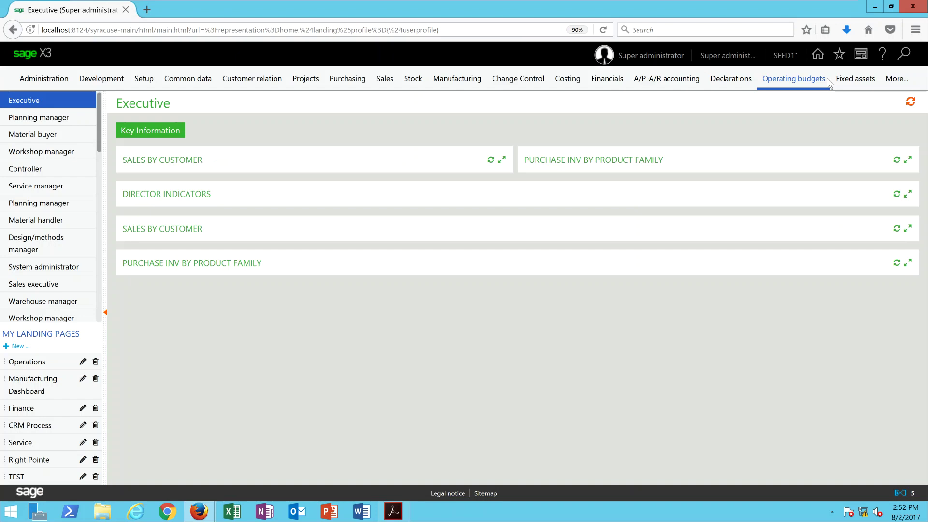
Step: Open Development > Data and parameters > Miscellaneous tables > Definition on table 21
left_click(827, 79)
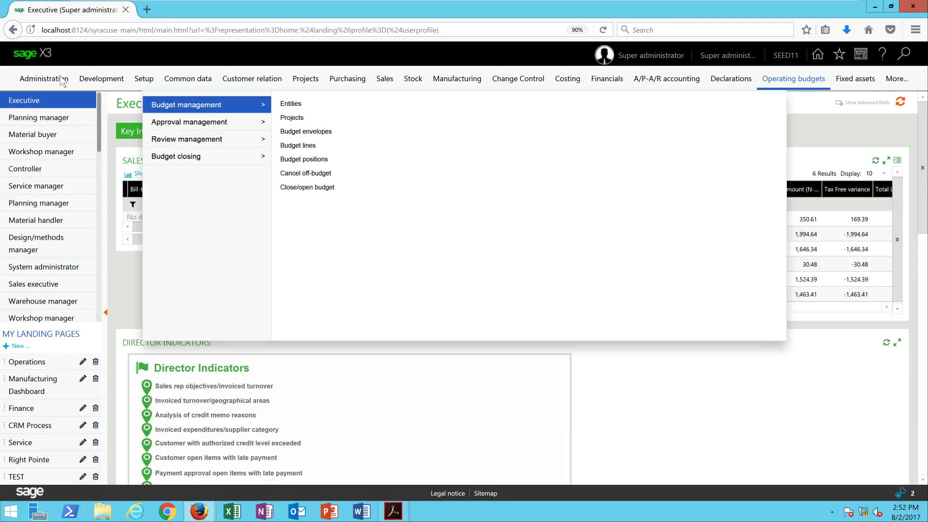
left_click(92, 82)
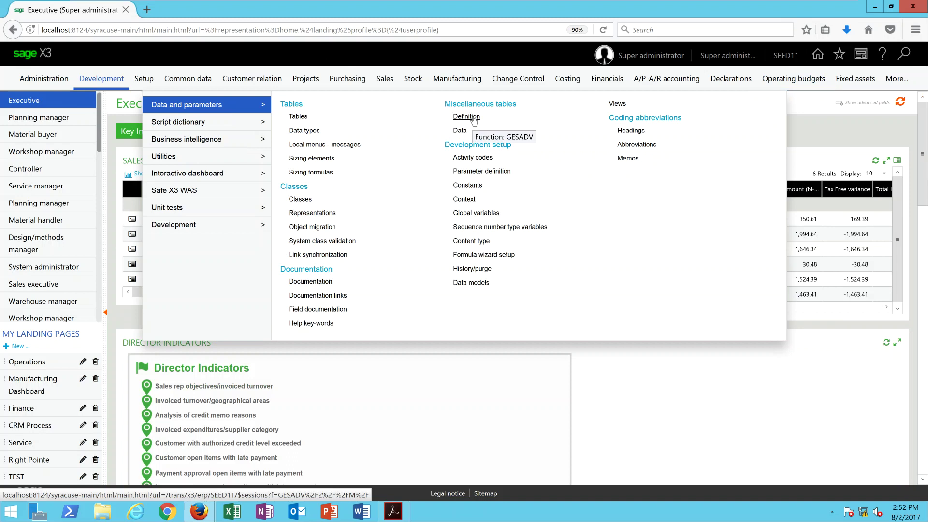
left_click(473, 118)
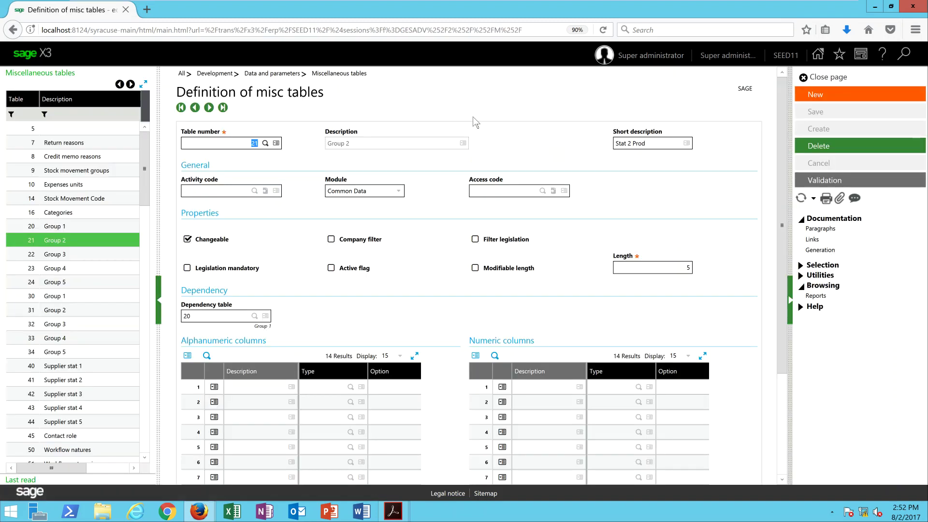
left_click(194, 141)
Step: Compare the dependency table fields of table definitions 20, 21 and 22
left_click(57, 230)
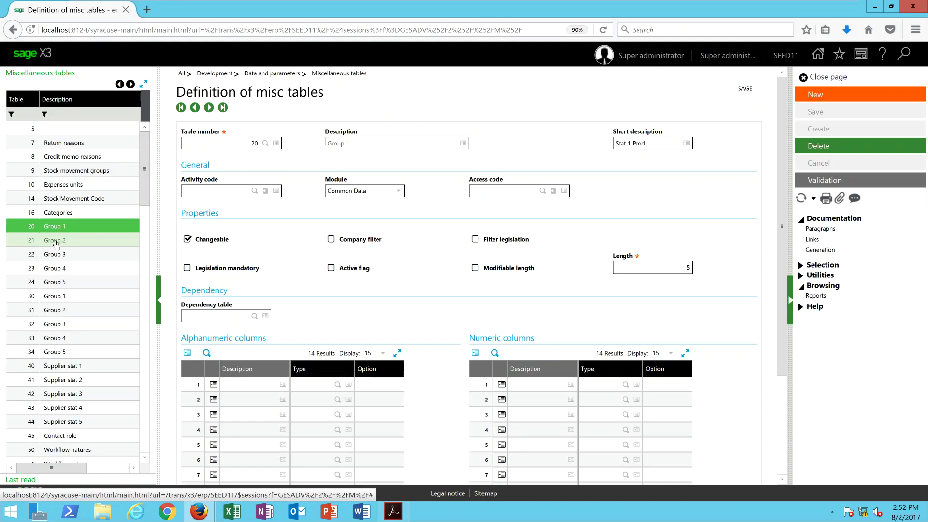
left_click(57, 244)
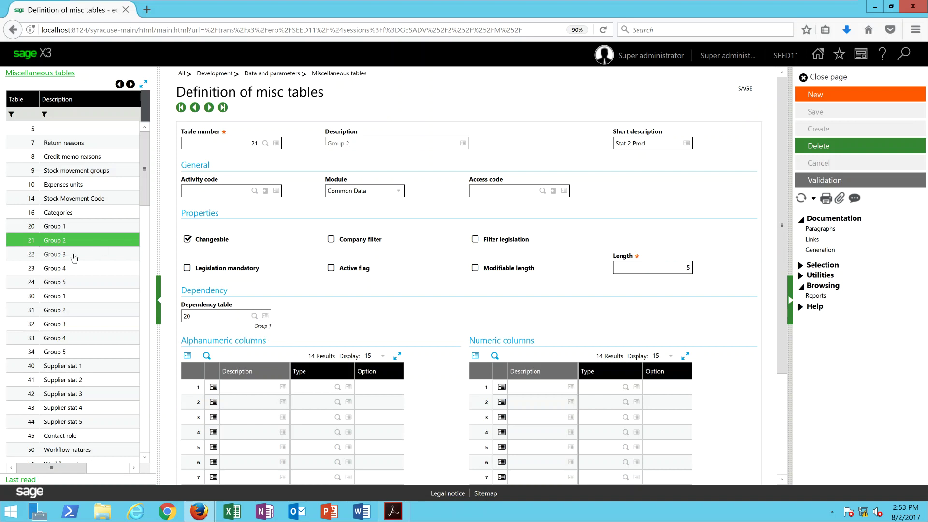
left_click(74, 256)
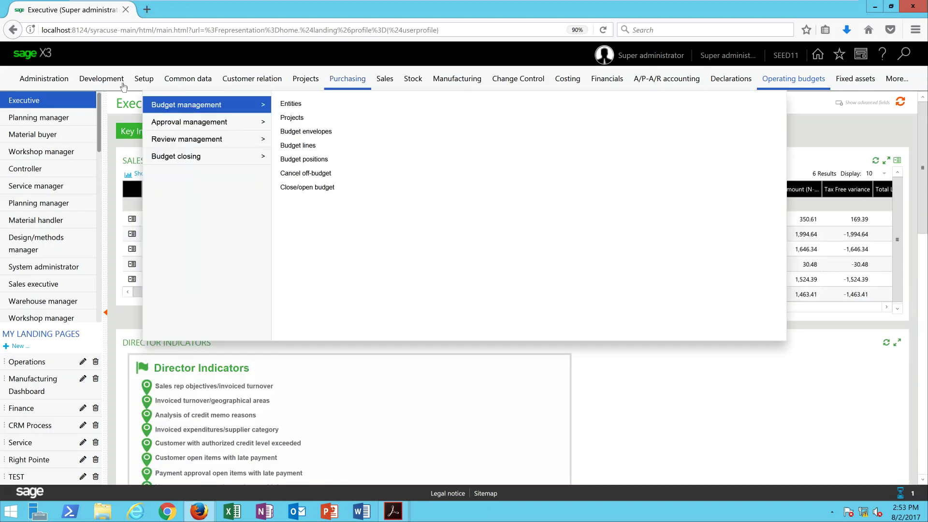
Step: Reopen product BMS057 from Common data > Products
left_click(189, 82)
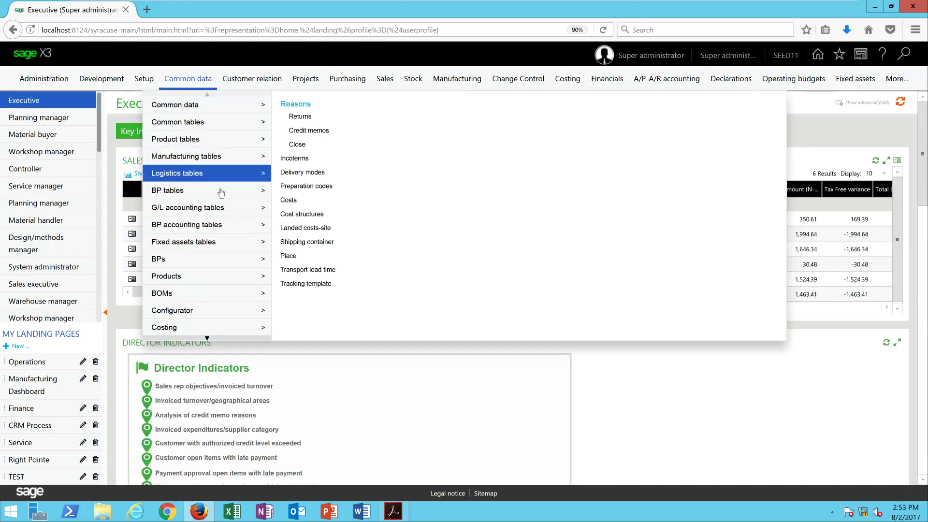
mouse_move(220, 278)
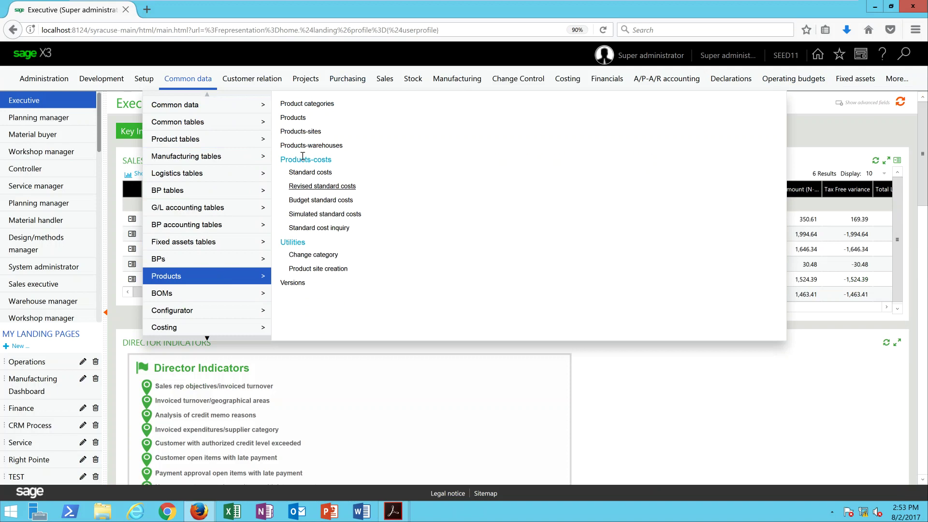
left_click(296, 117)
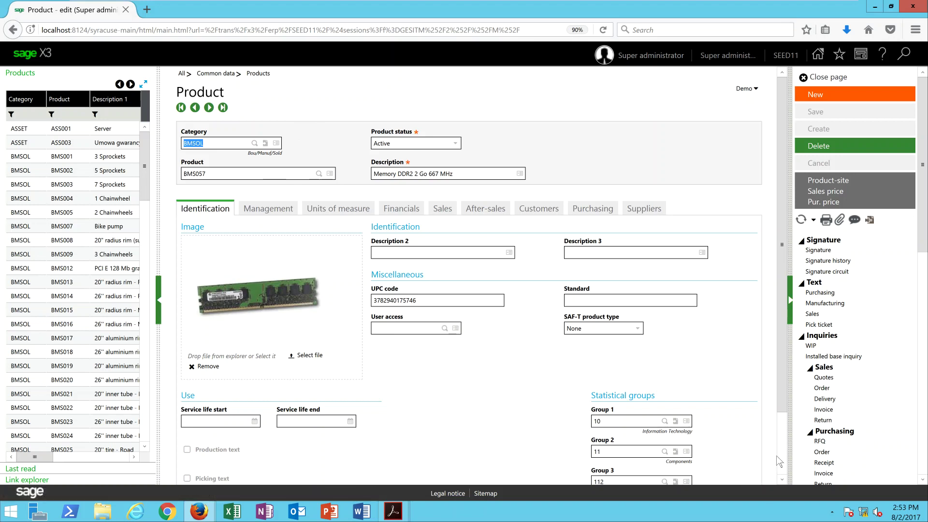
scroll(783, 459, "down", 3)
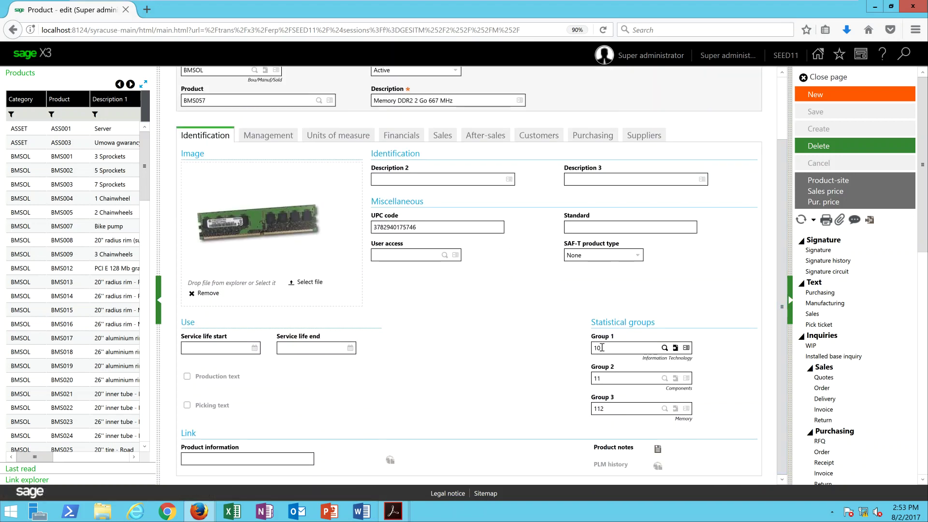
Step: Clear BMS057's Group 2 value and list its allowed codes 11–19 and ALL
left_click(613, 377)
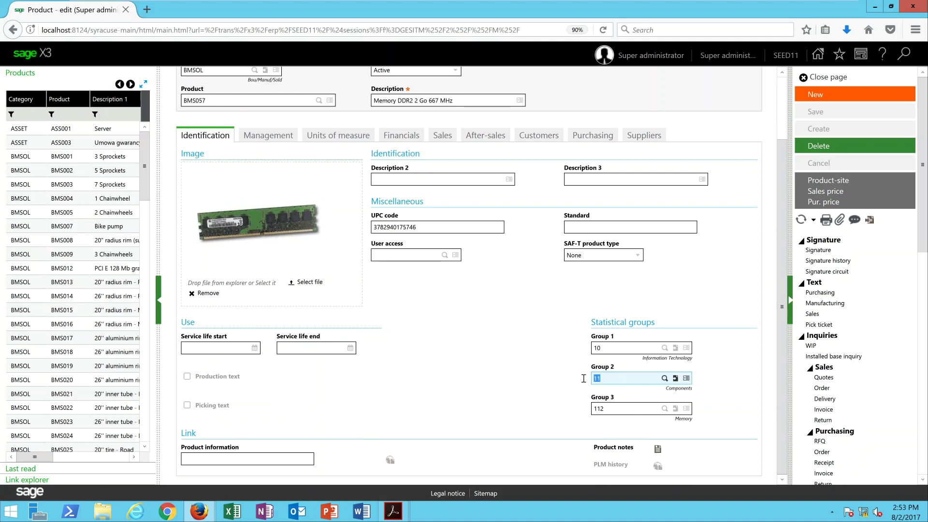
key("BackSpace")
left_click(664, 380)
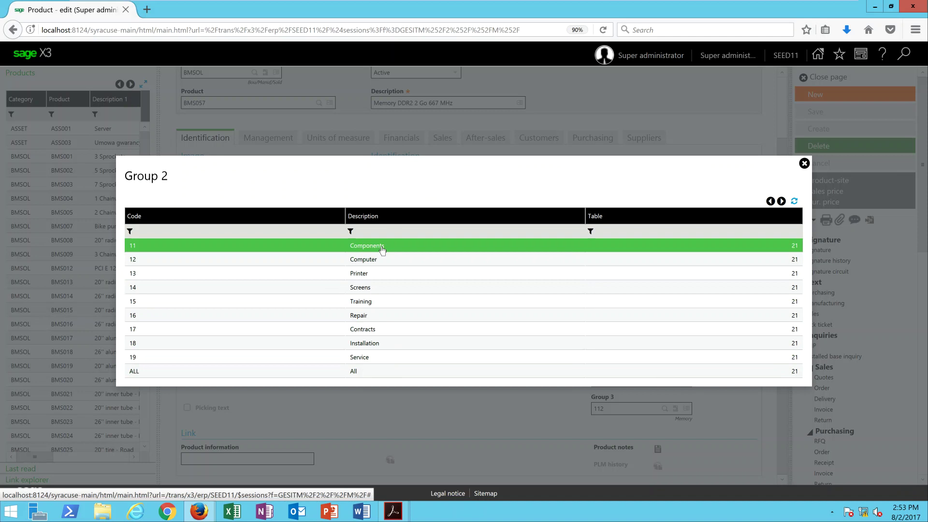
Step: Close the code list and enter 21 in Group 2 to test validation
left_click(804, 164)
type("21")
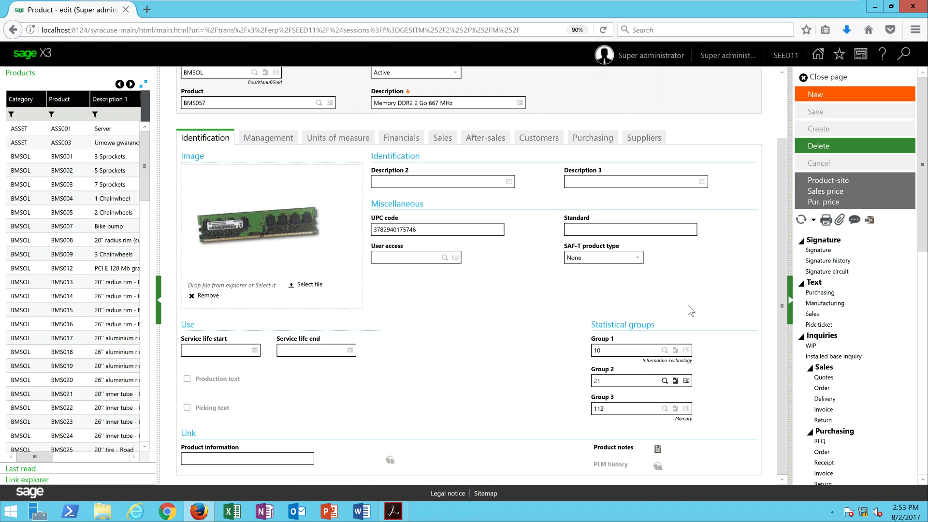
key("Tab")
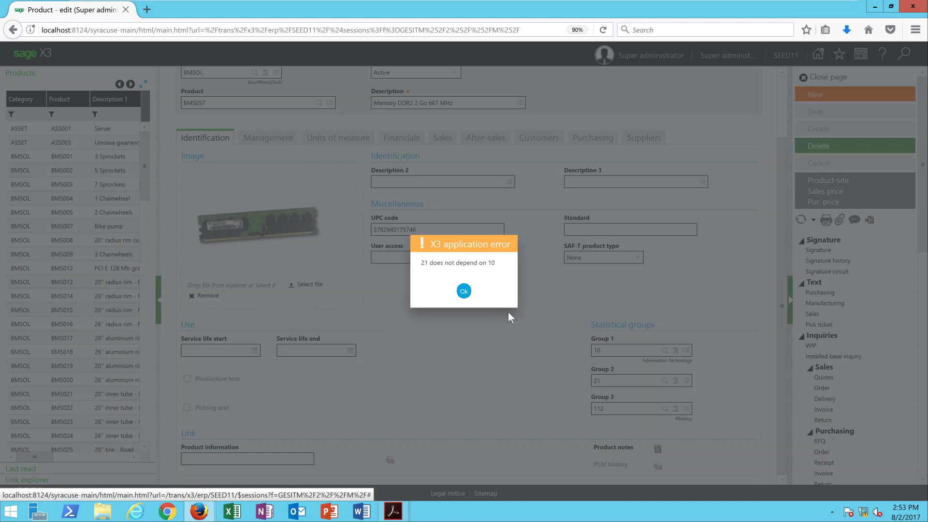
Step: Dismiss the error, set Group 2 to 14 (Screens), and minimise the VMware window
left_click(463, 292)
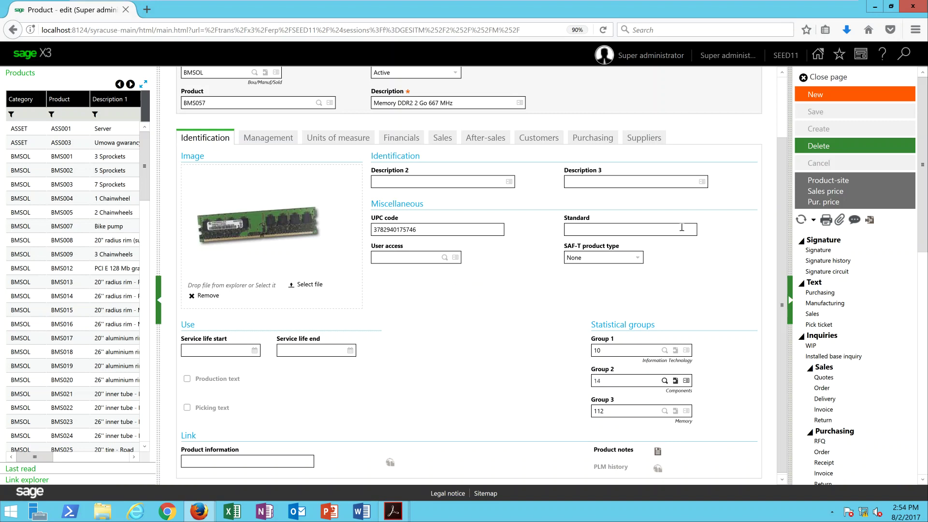
type("14")
key("Tab")
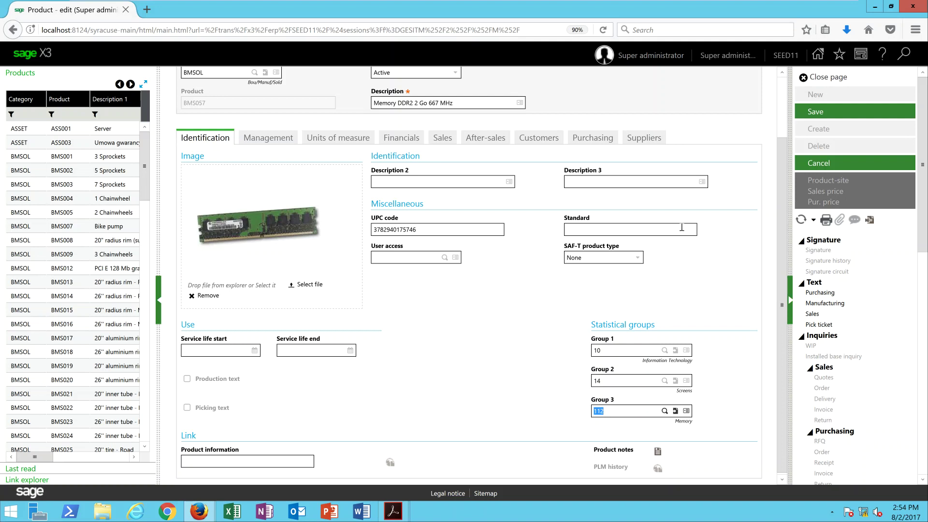
mouse_move(720, 4)
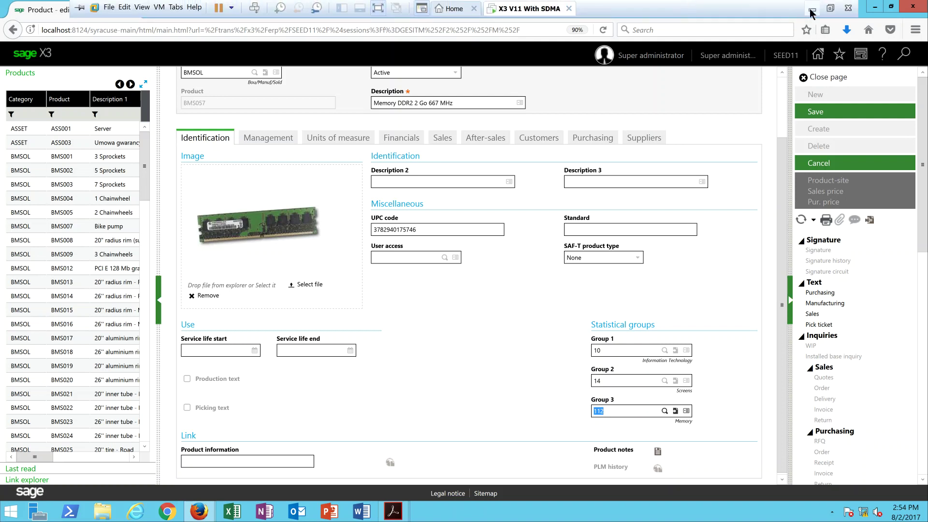
left_click(811, 9)
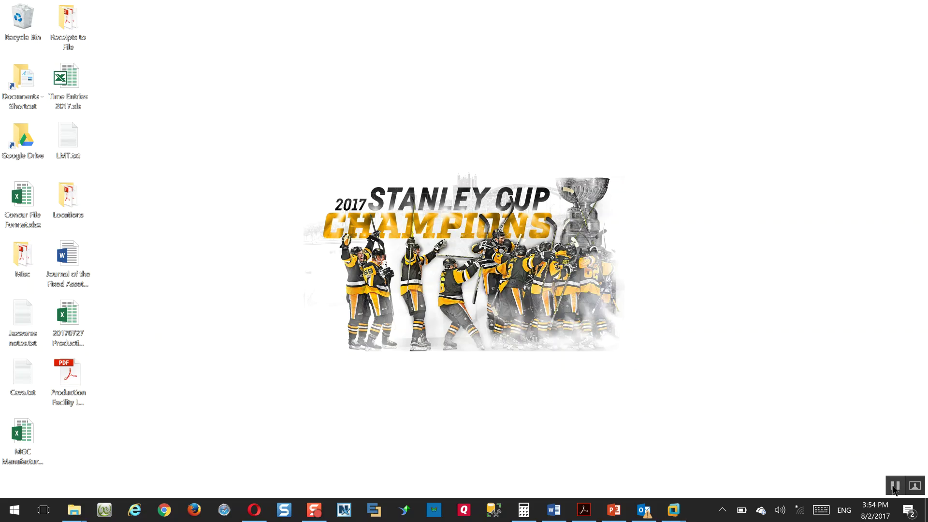